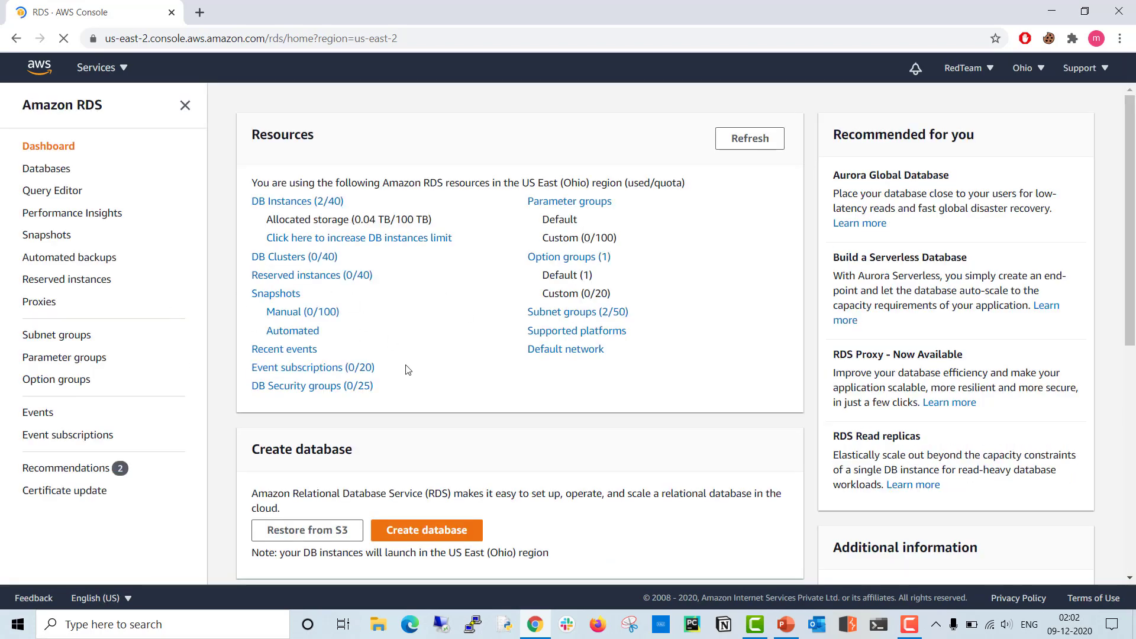
Open the list of DB instances and review its columns through to VPC and Multi-AZ.
left_click(303, 202)
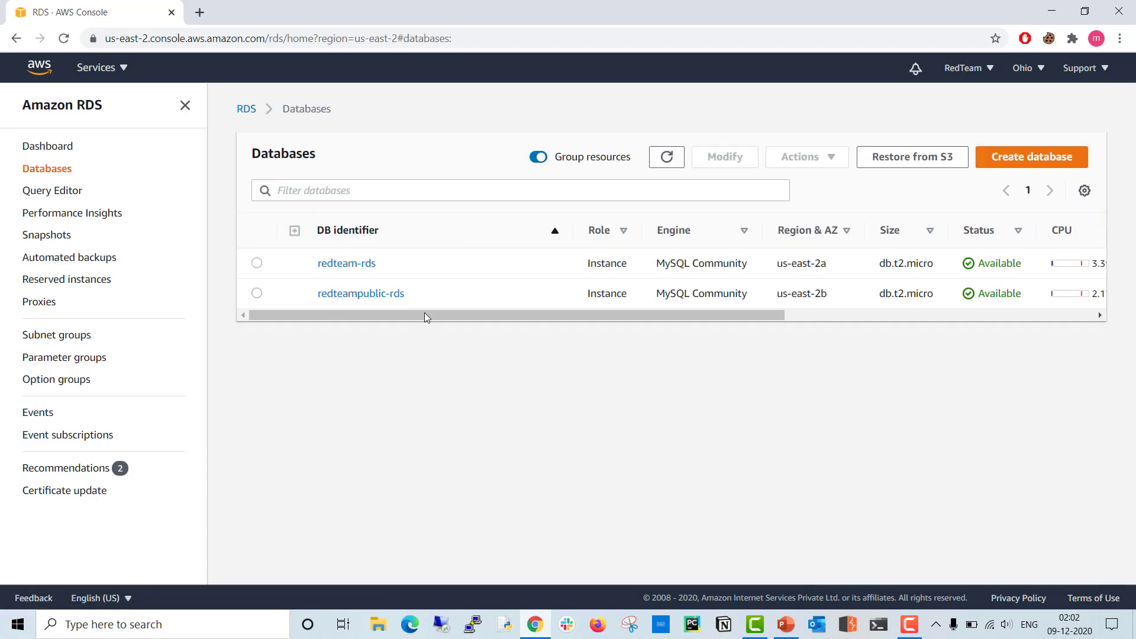
left_click_drag(512, 316, 574, 316)
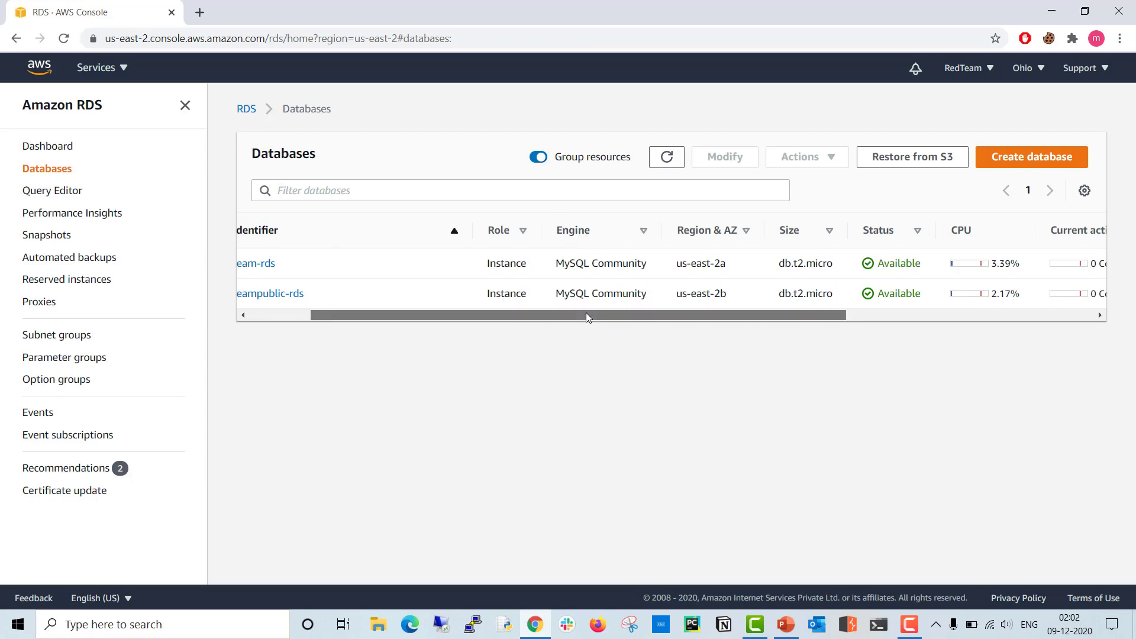
left_click_drag(584, 313, 875, 320)
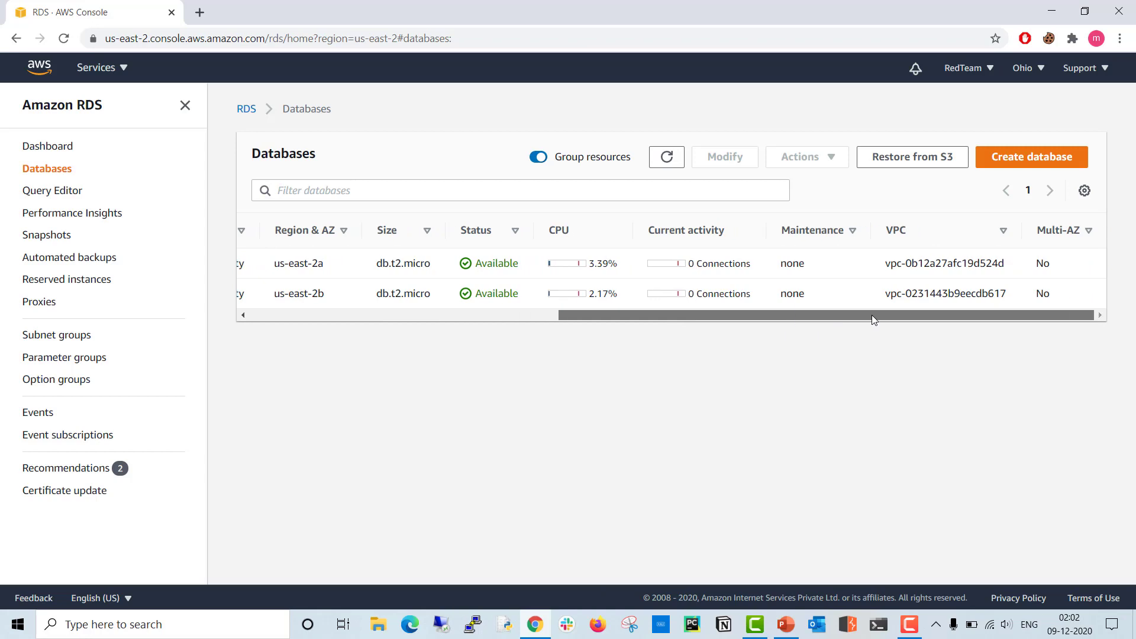
left_click_drag(803, 323, 380, 317)
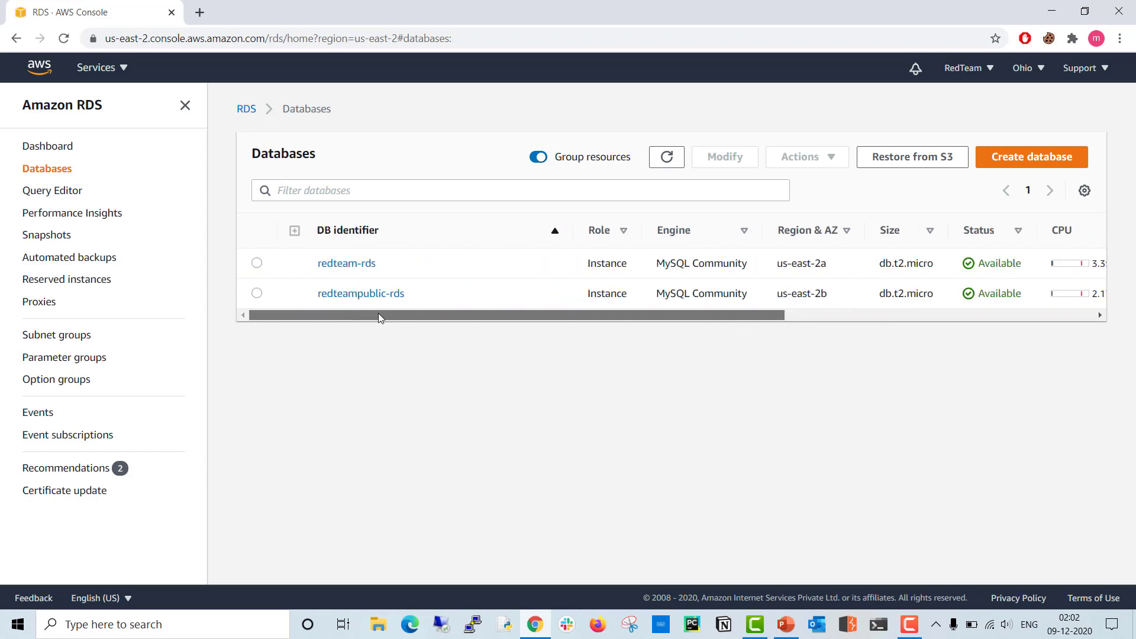
Open the redteam-rds instance and examine its endpoint and public accessibility setting.
left_click(344, 269)
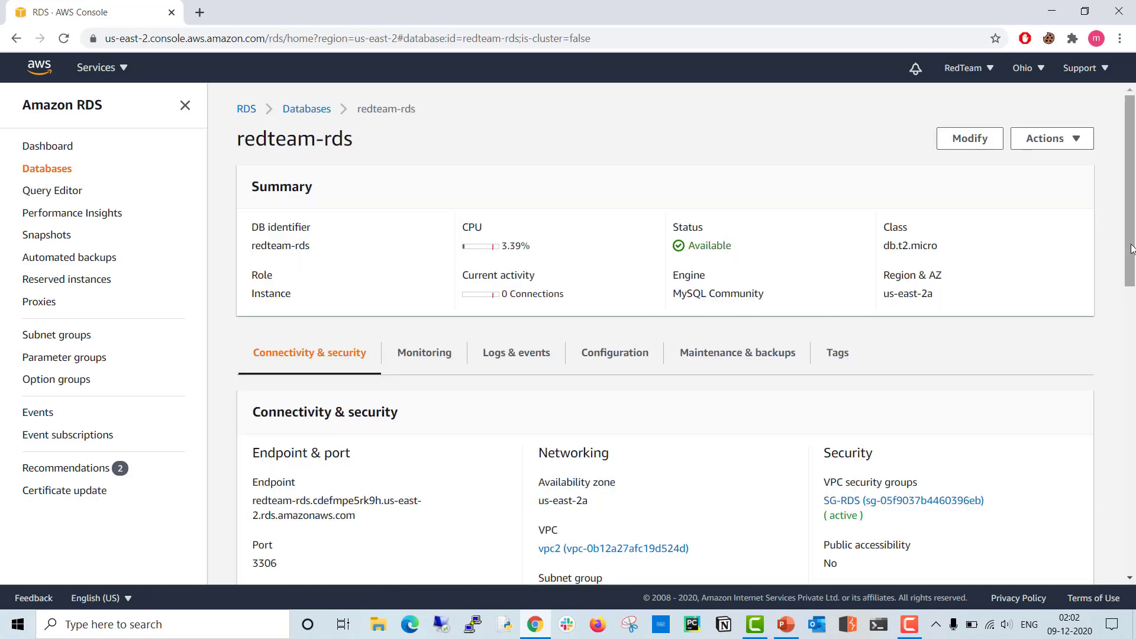
scroll(1132, 237, "down", 3)
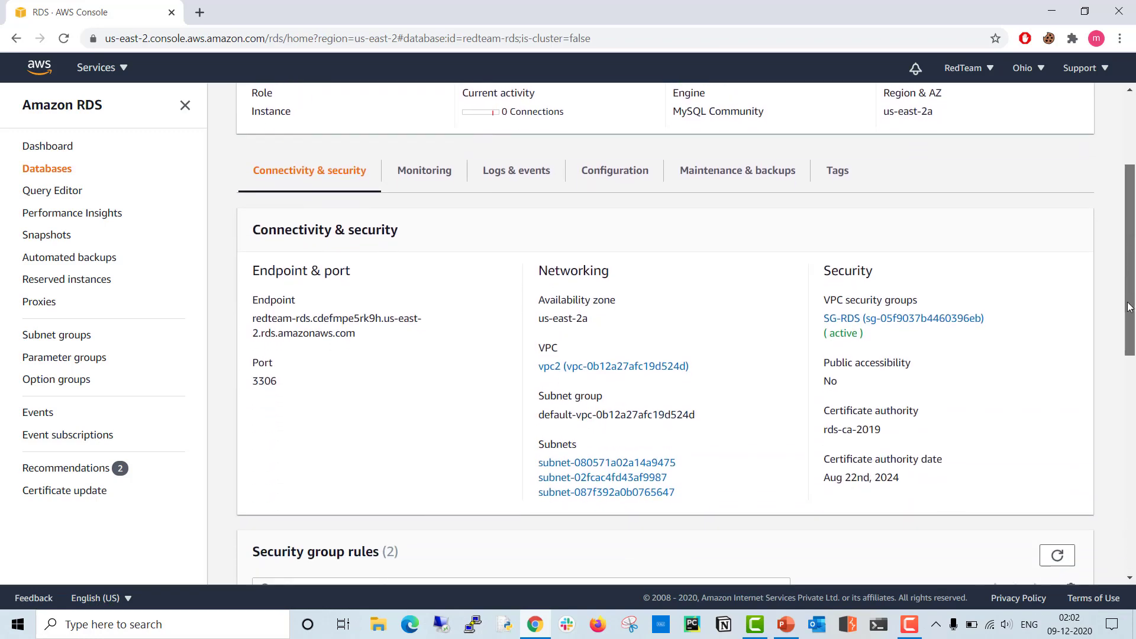
left_click_drag(357, 338, 259, 322)
left_click(317, 328)
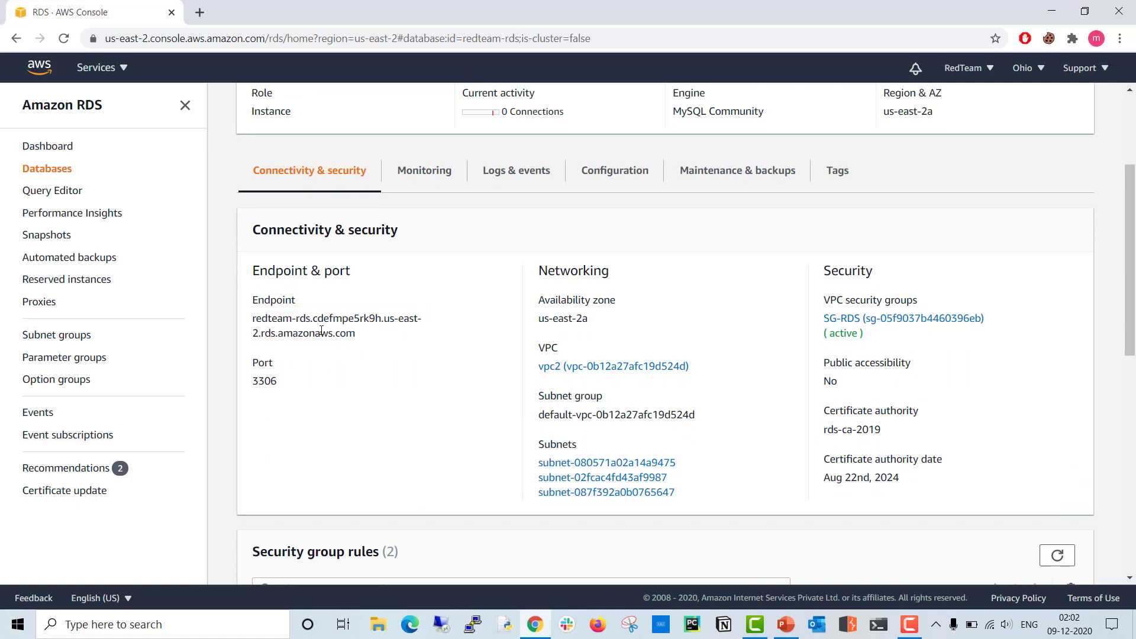
double_click(831, 383)
left_click(348, 333)
left_click_drag(347, 333, 255, 323)
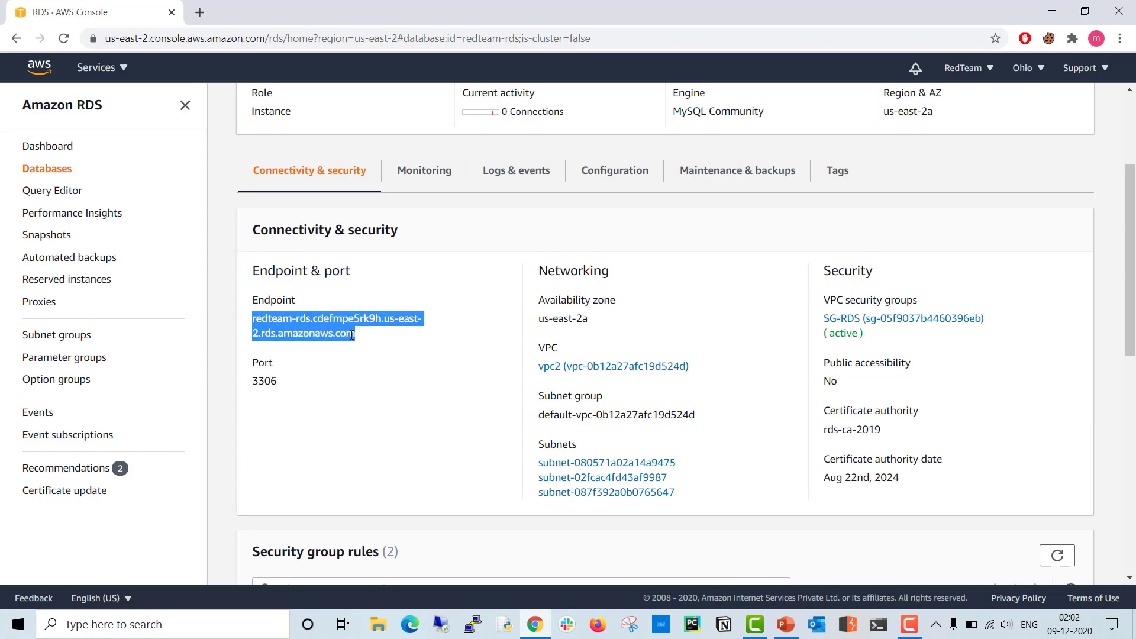
left_click(852, 381)
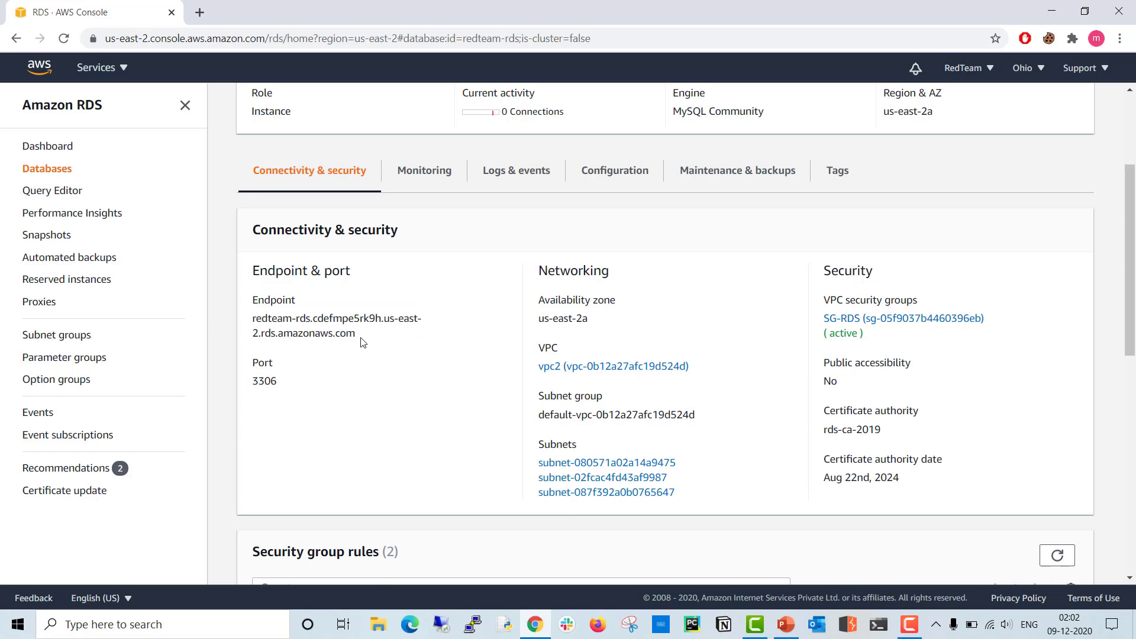
left_click_drag(358, 335, 250, 319)
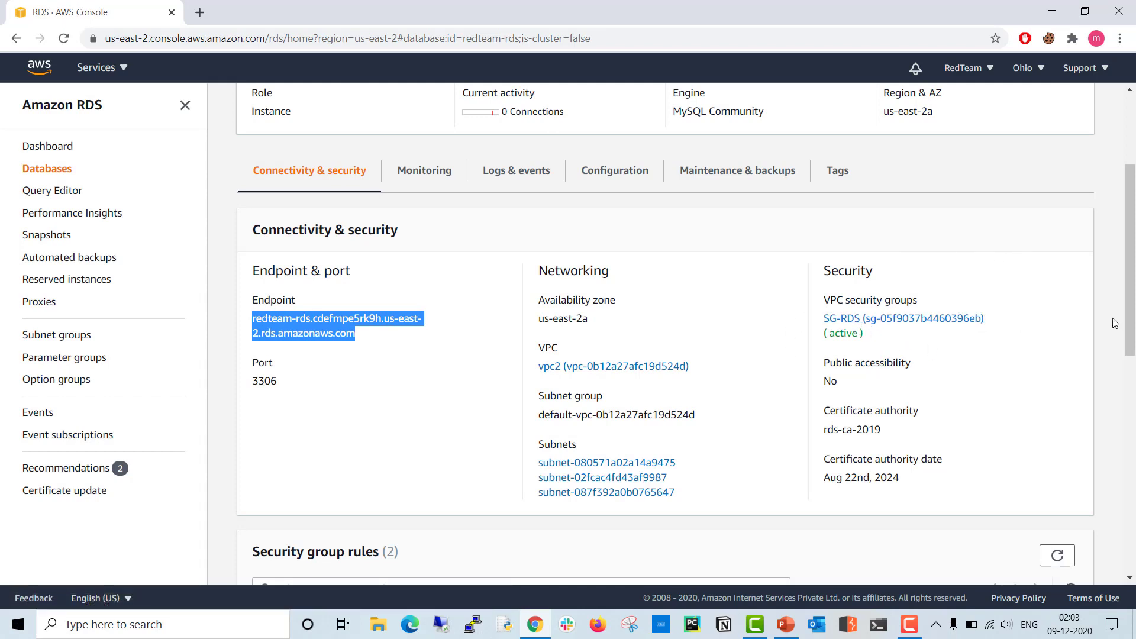
Examine the security group rules, replication and proxies of the redteam-rds instance.
left_click_drag(1131, 313, 1130, 468)
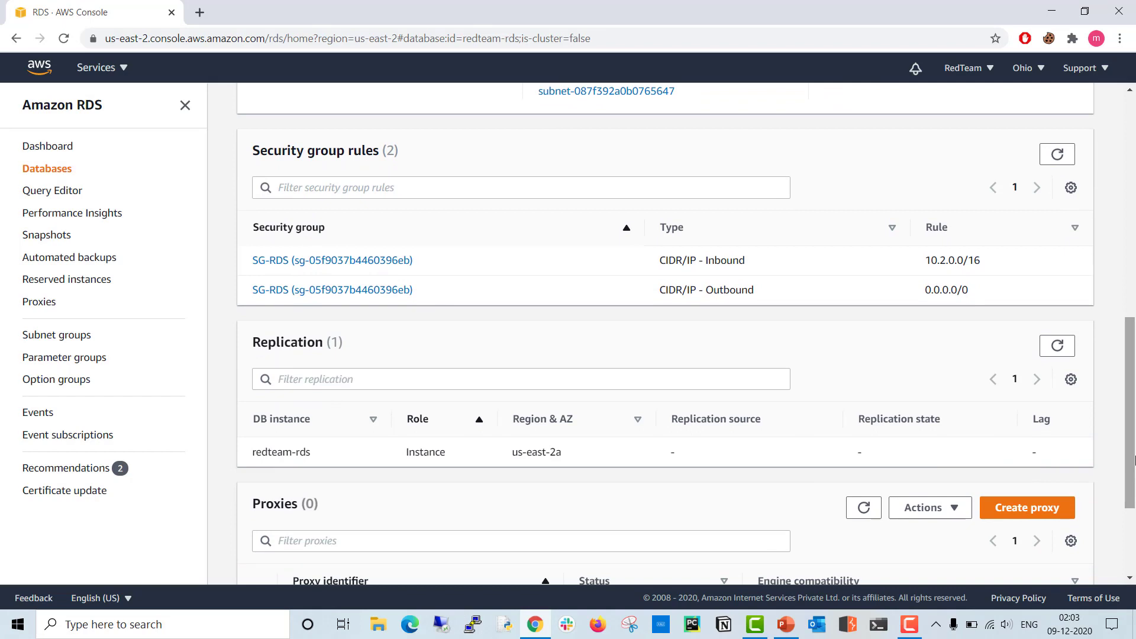
left_click_drag(1134, 461, 1134, 525)
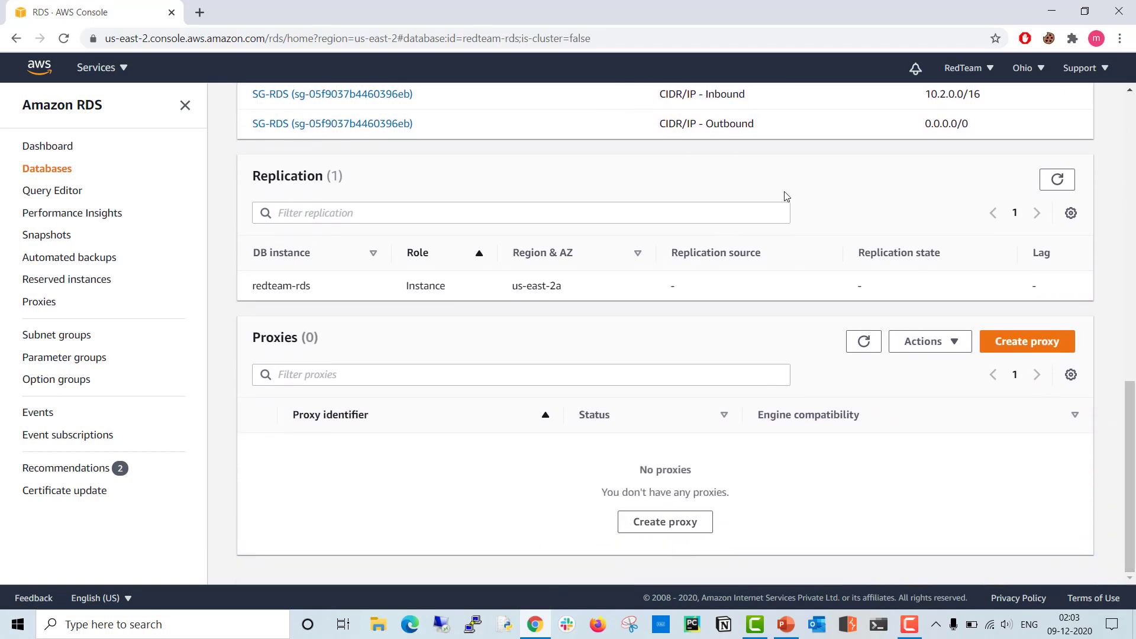
left_click_drag(1132, 385, 1134, 214)
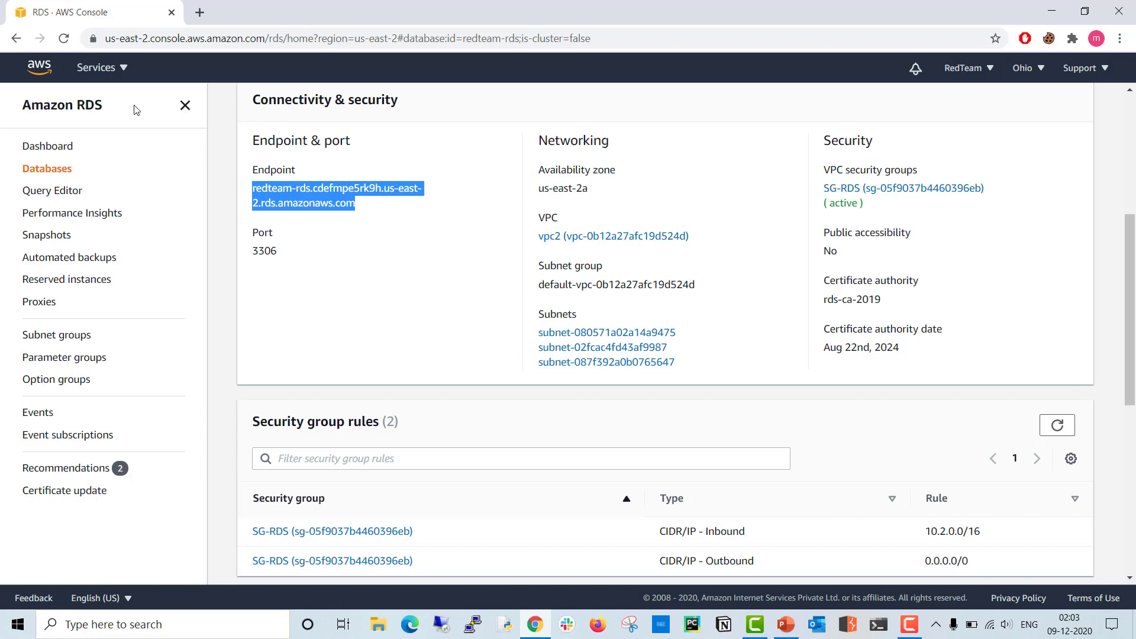
Start creating an RDS proxy and check the engine compatibility options, keeping MySQL selected.
left_click(41, 302)
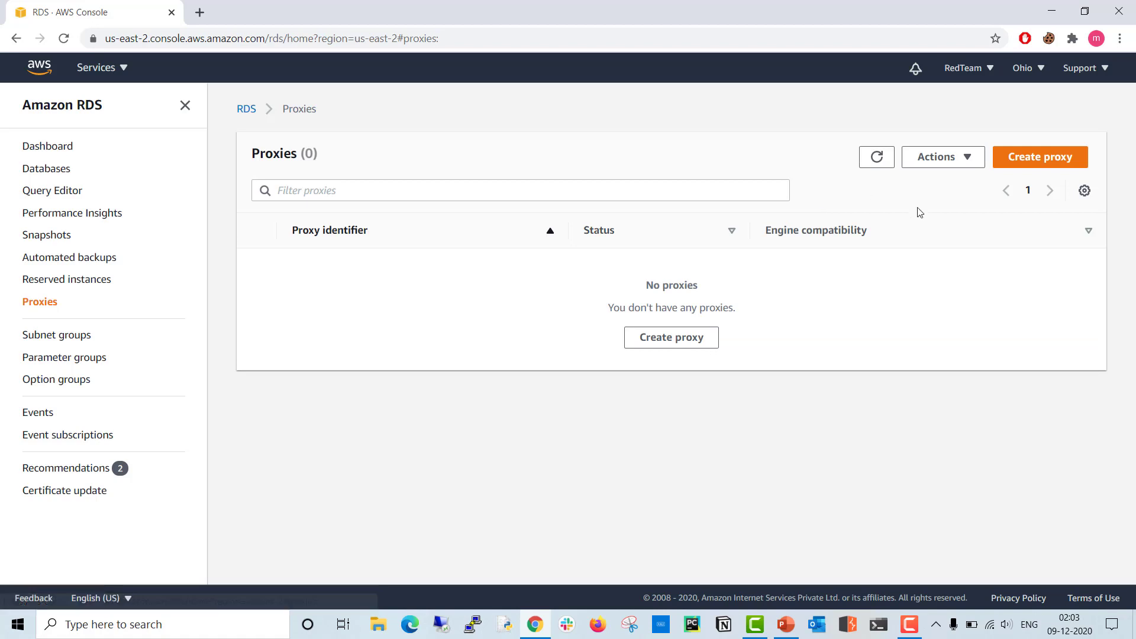
left_click(664, 339)
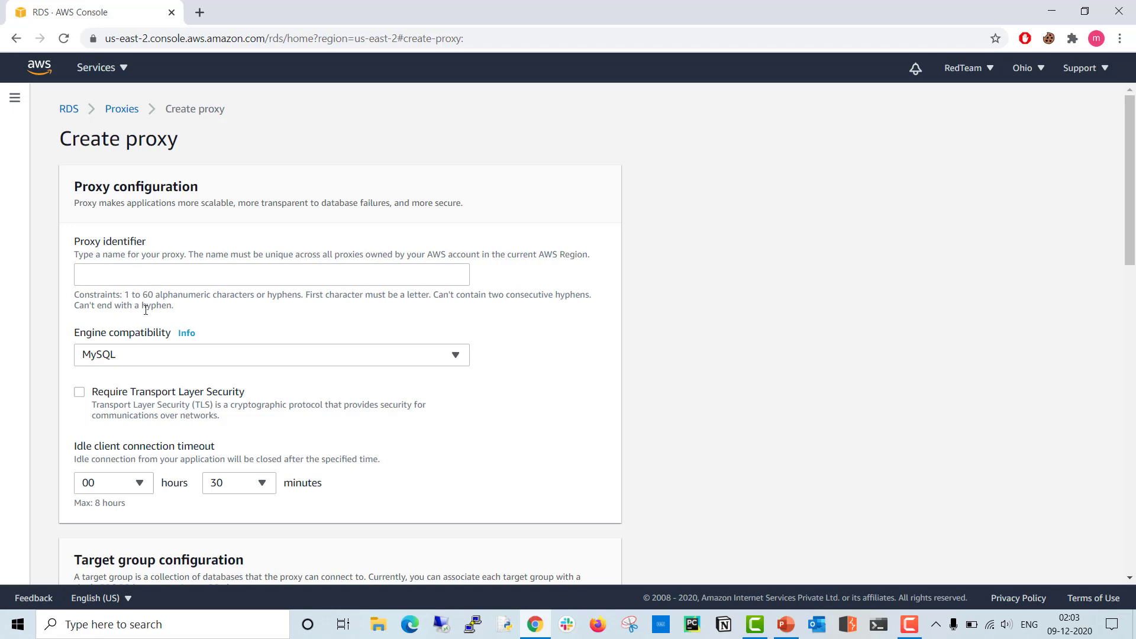
left_click(152, 360)
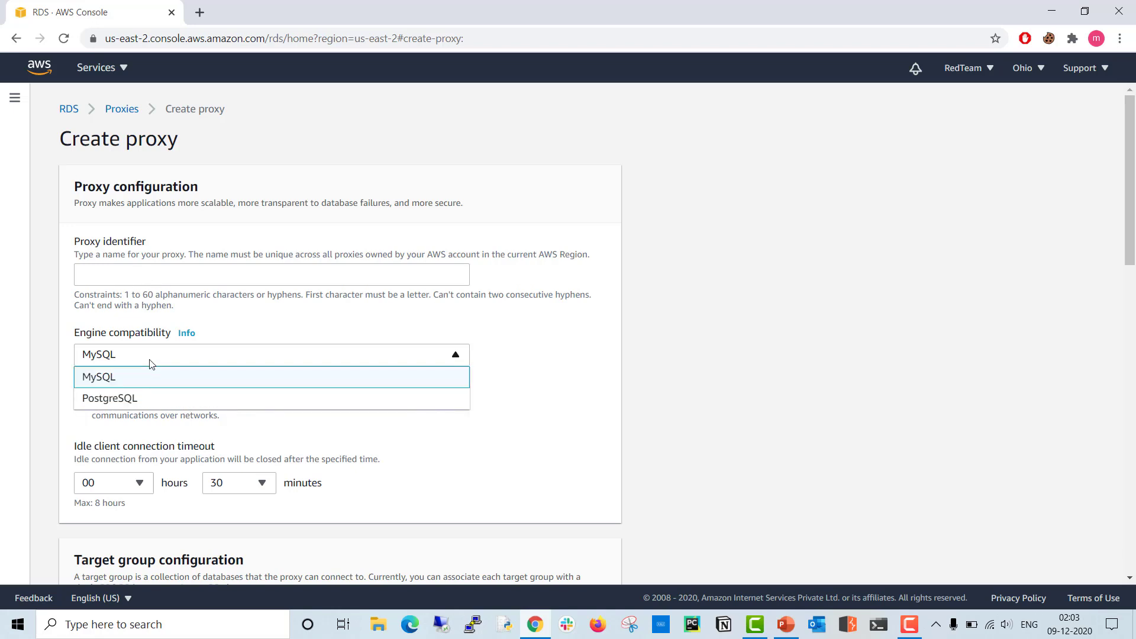
left_click(117, 388)
left_click(105, 359)
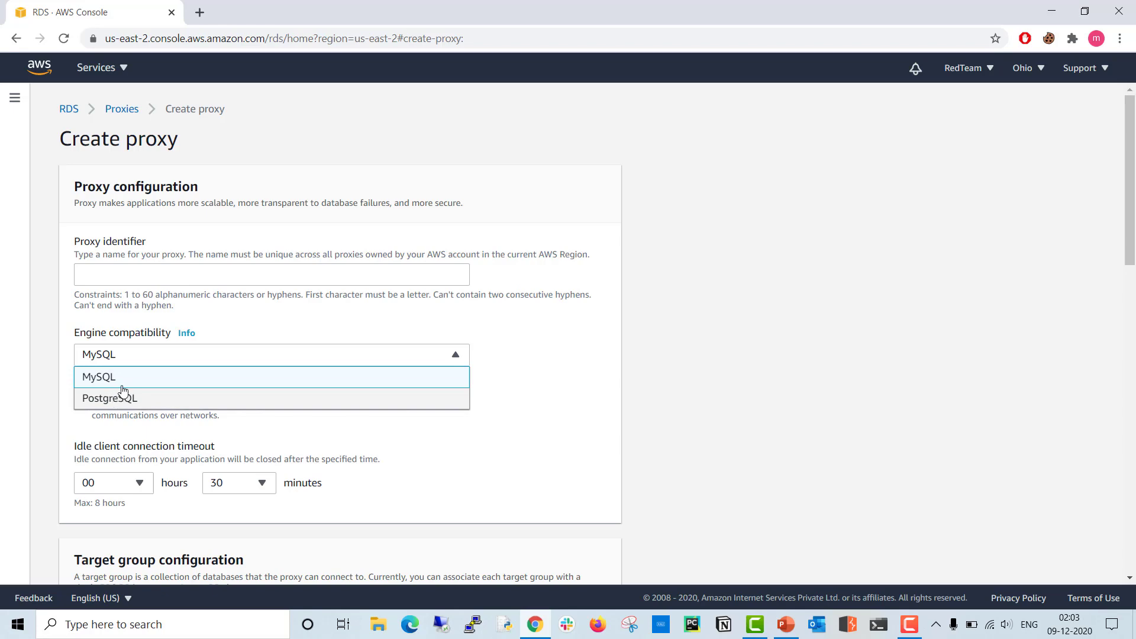
left_click(737, 359)
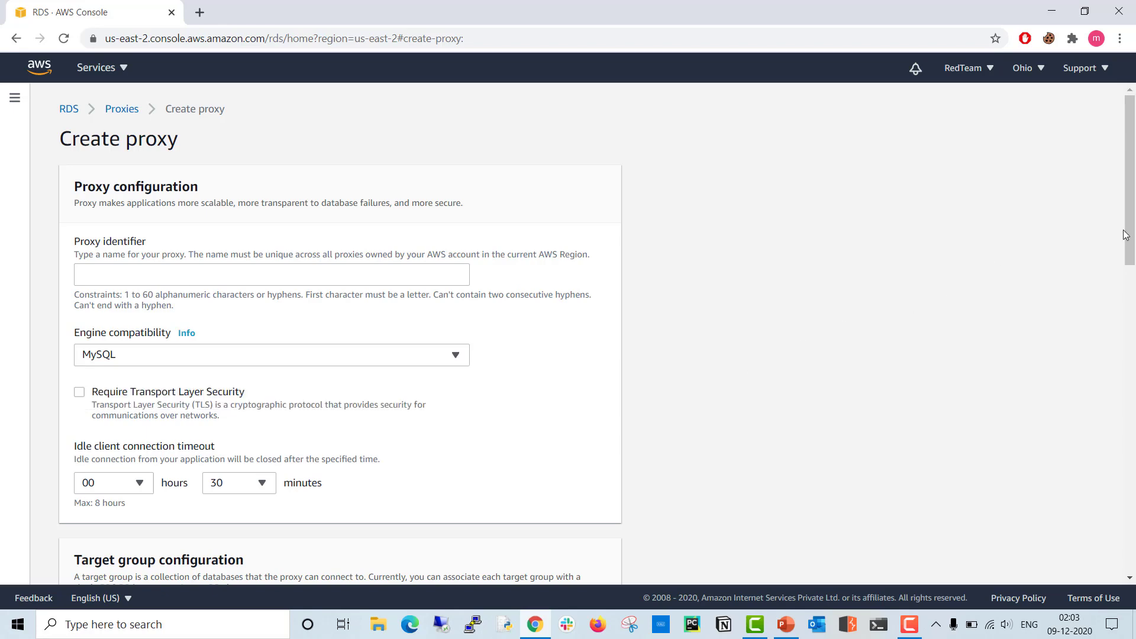
Open the page for creating a new secret from the proxy's Connectivity settings in a separate browser tab.
left_click_drag(1125, 235, 1126, 347)
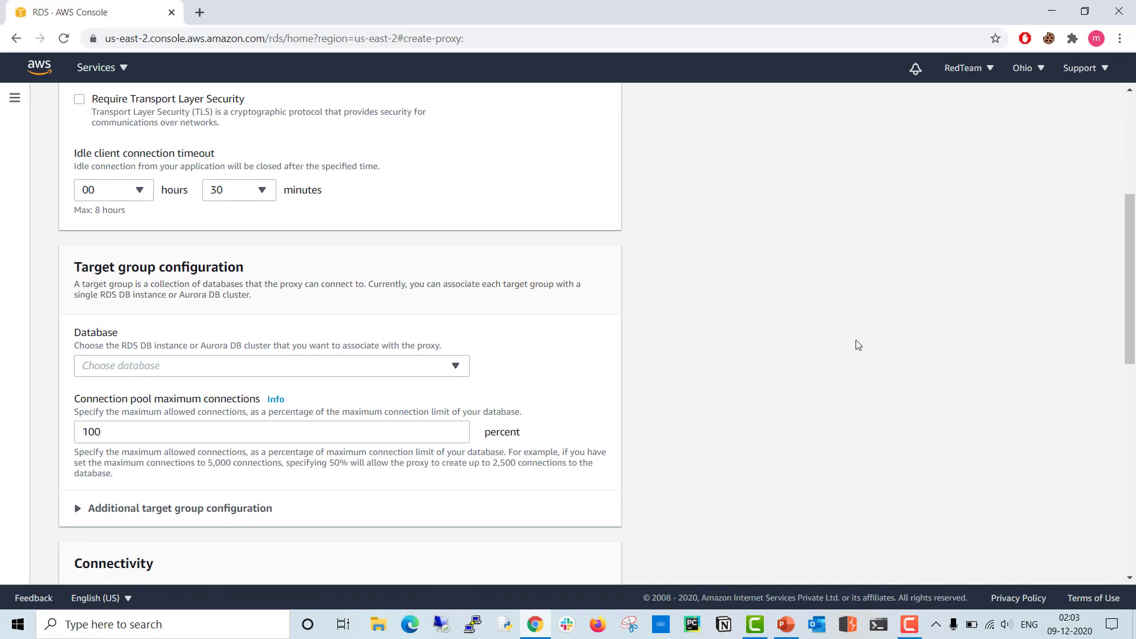
left_click_drag(1132, 290, 1100, 425)
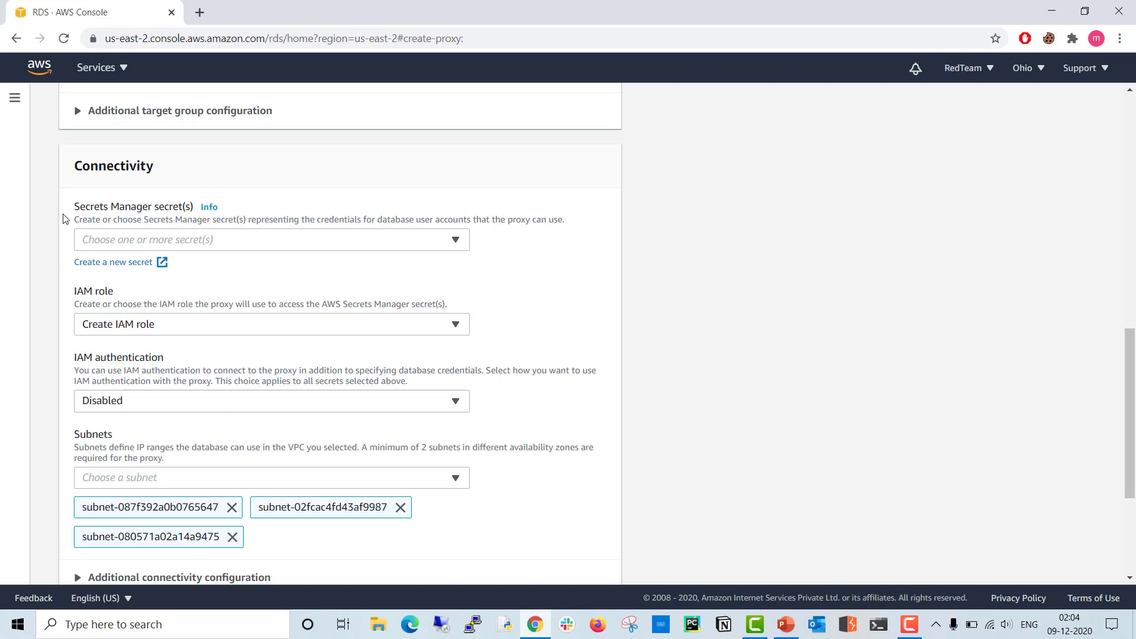
right_click(110, 262)
left_click(148, 276)
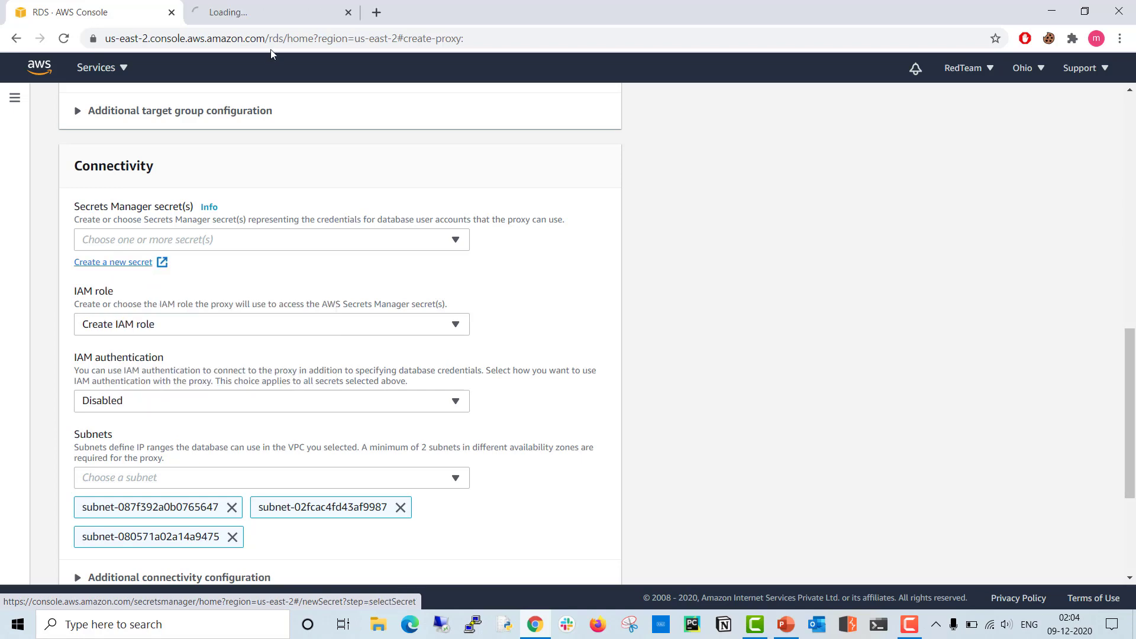
left_click(275, 12)
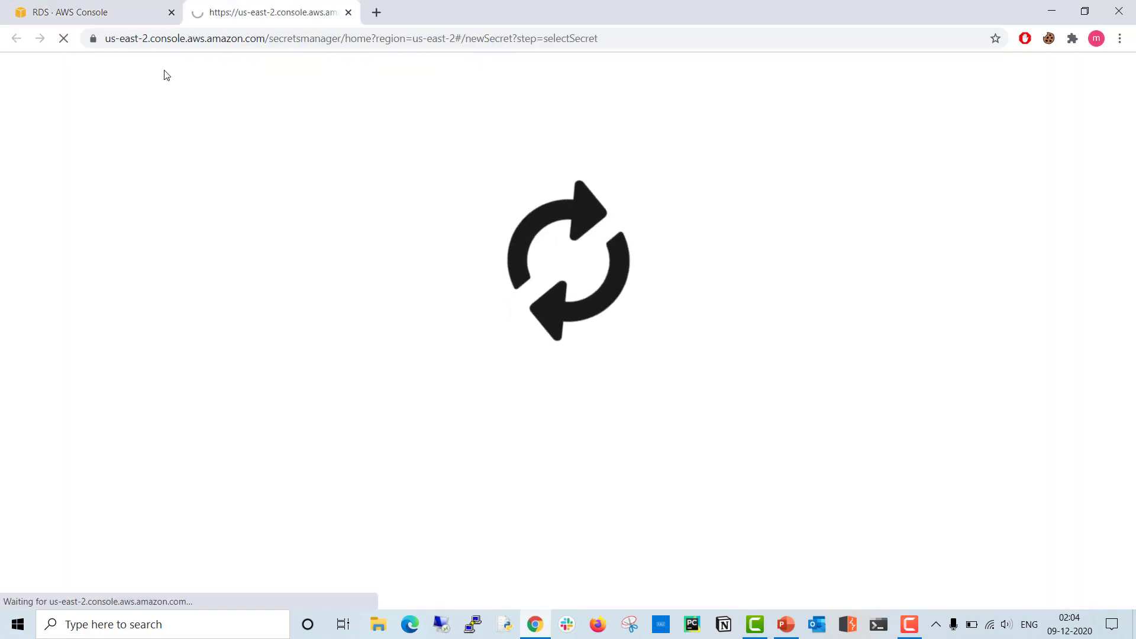
Return to the proxy form and assign the database/admin secret to the proxy.
left_click(125, 13)
left_click(407, 245)
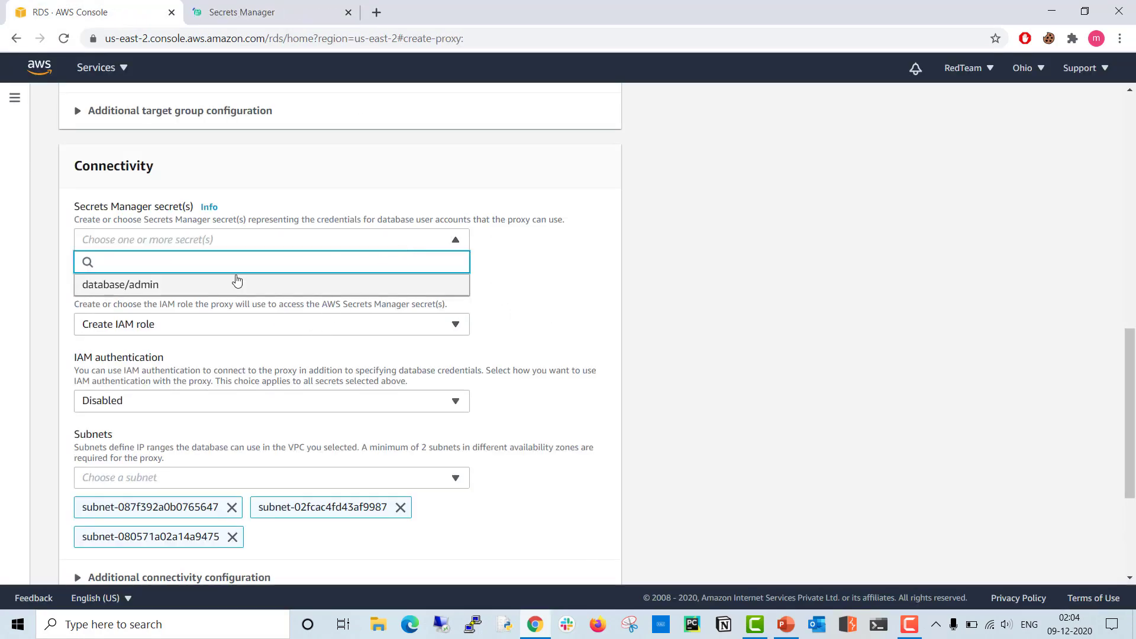
left_click(148, 286)
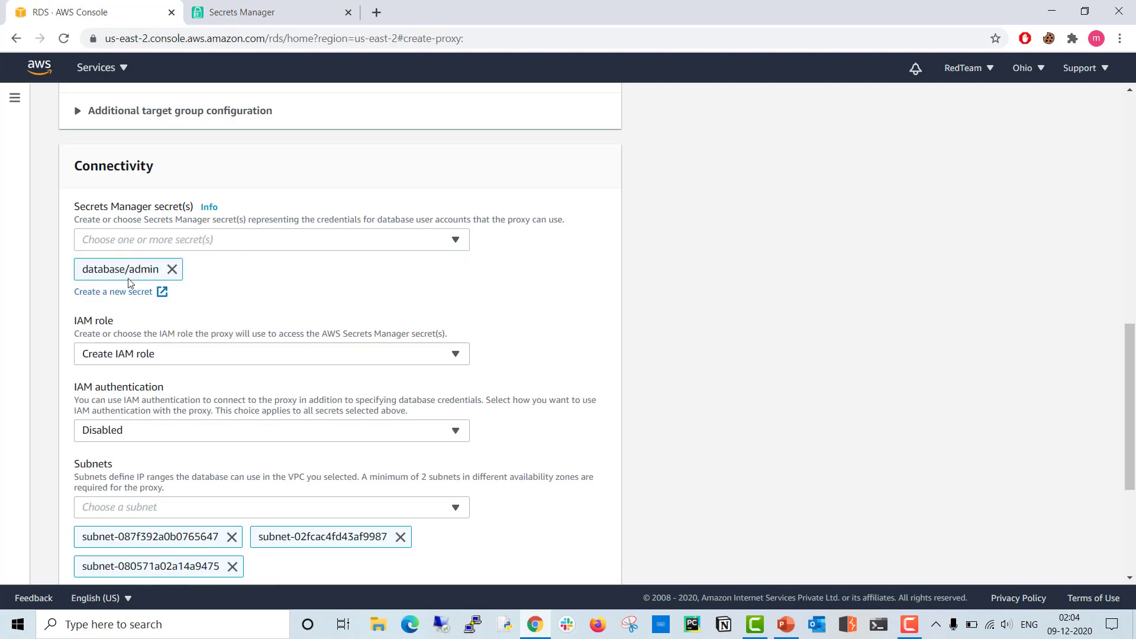
View the list of stored secrets in Secrets Manager and return to the proxy form.
left_click(284, 15)
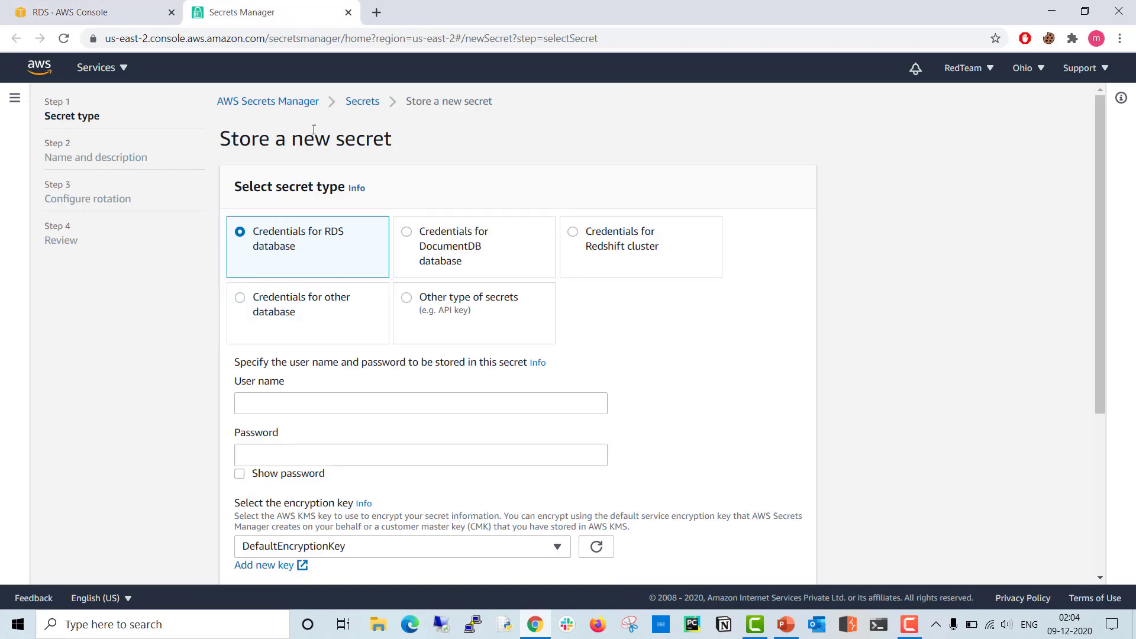
left_click(358, 102)
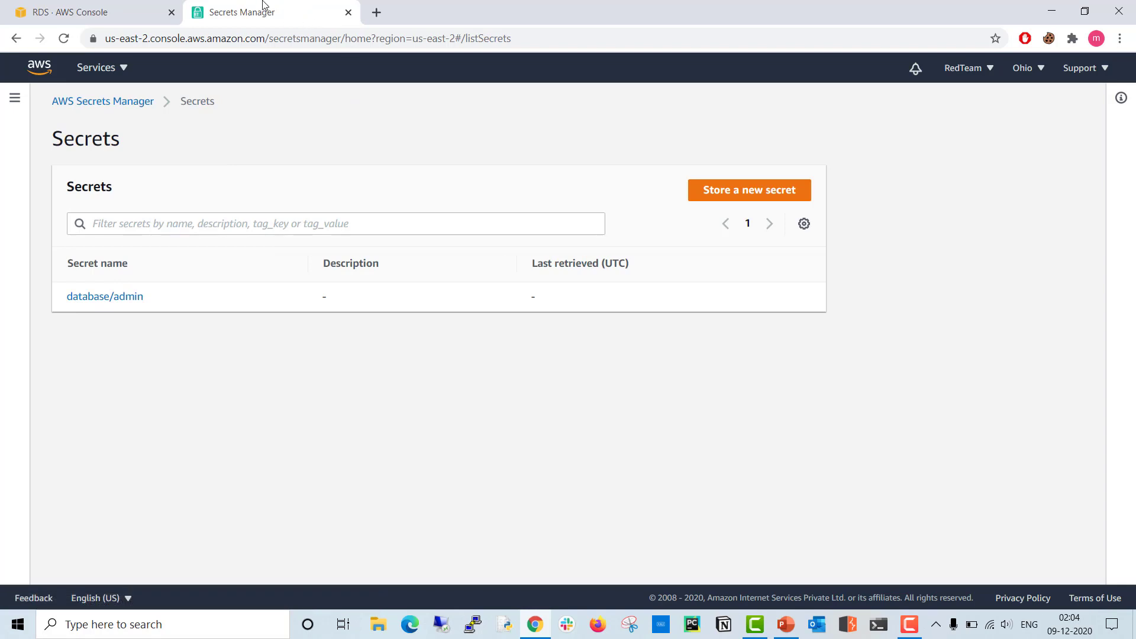
left_click(130, 8)
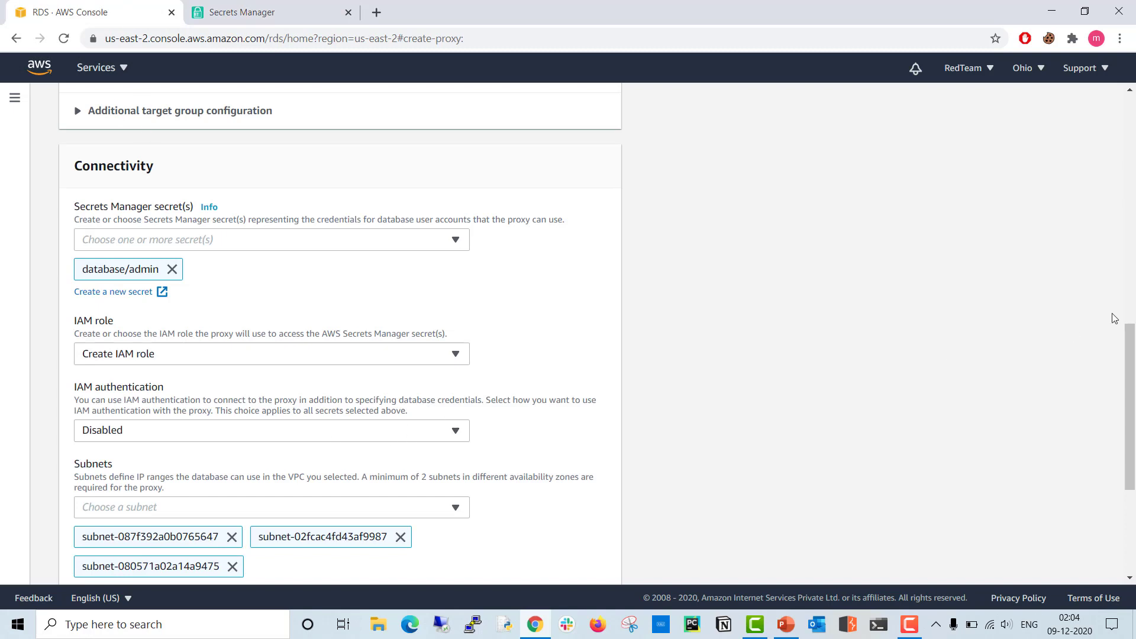
Examine the proxy's IAM authentication options and switch to the RDS Proxy architecture slide in PowerPoint.
left_click_drag(1130, 349, 1127, 400)
left_click(128, 281)
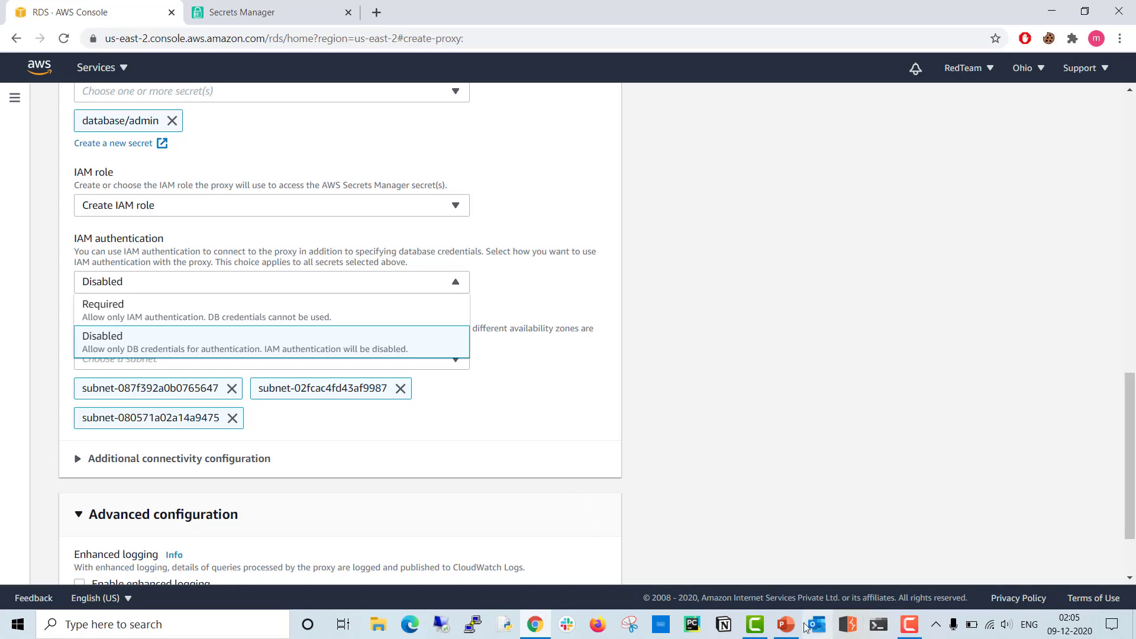
left_click(782, 629)
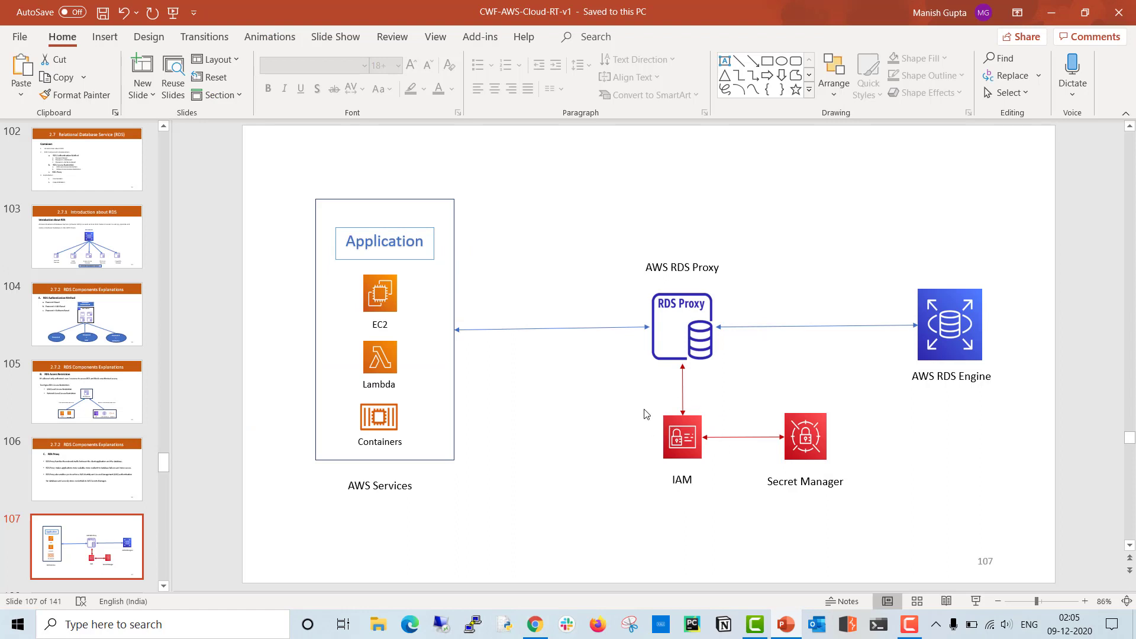